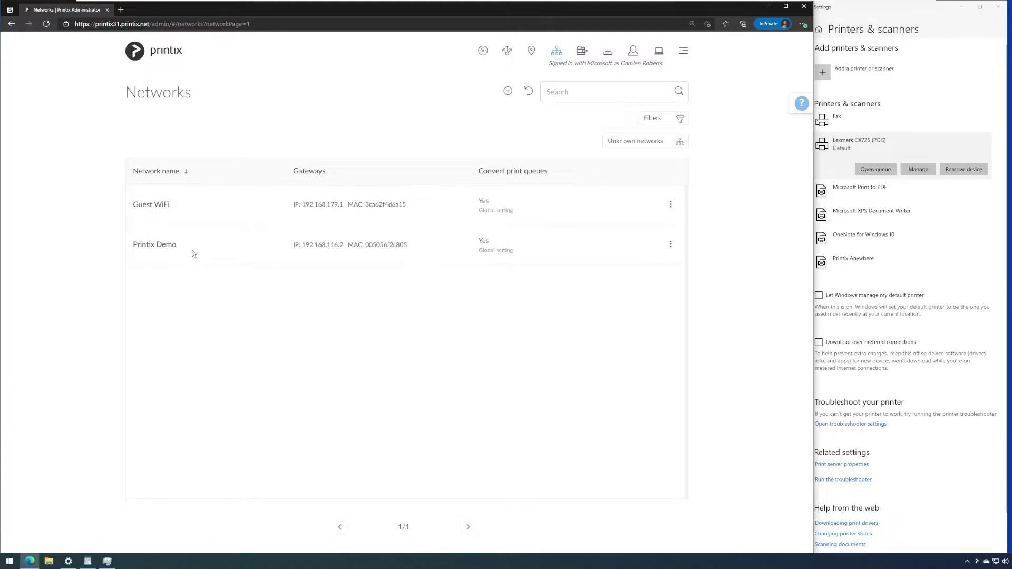
Open the Printix Demo network's properties and cancel a new gateway, keeping only 192.168.116.2.
left_click(147, 245)
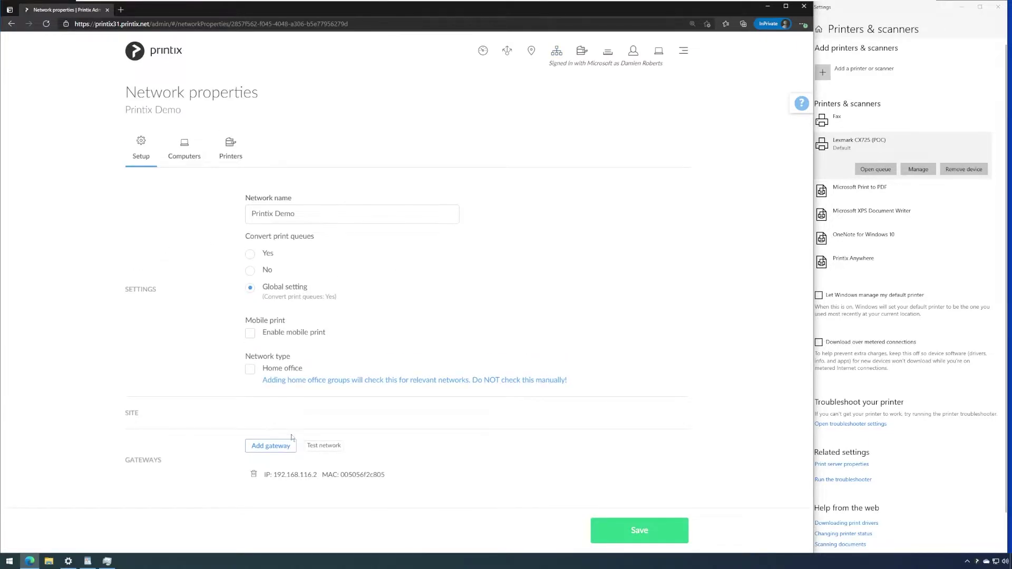
left_click(289, 445)
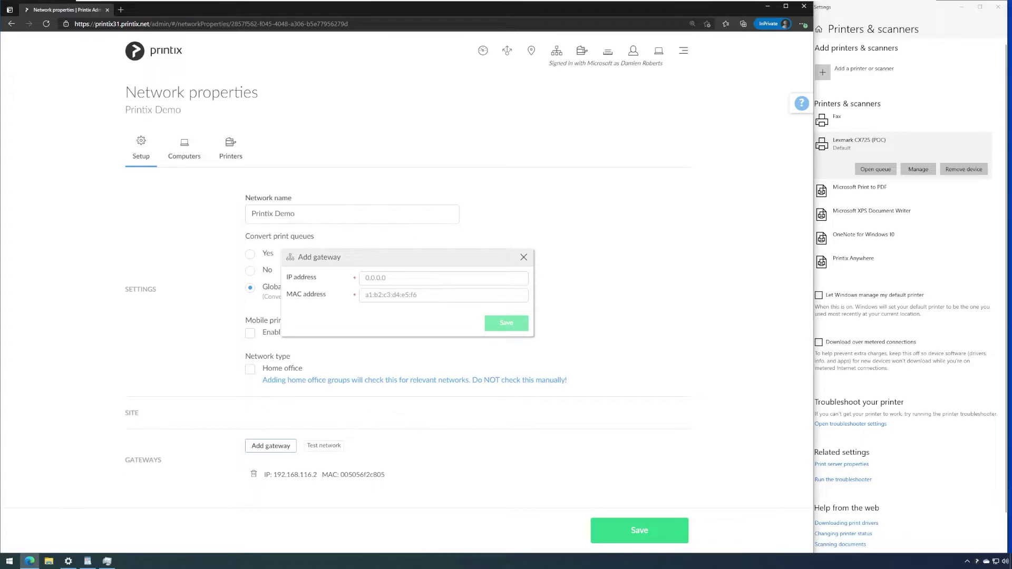
left_click(523, 258)
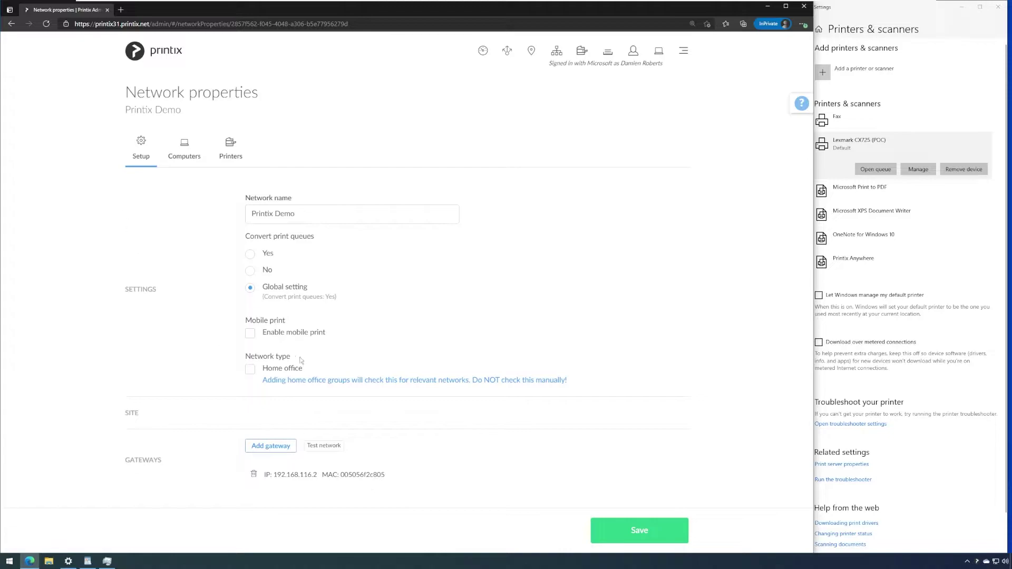
left_click(329, 448)
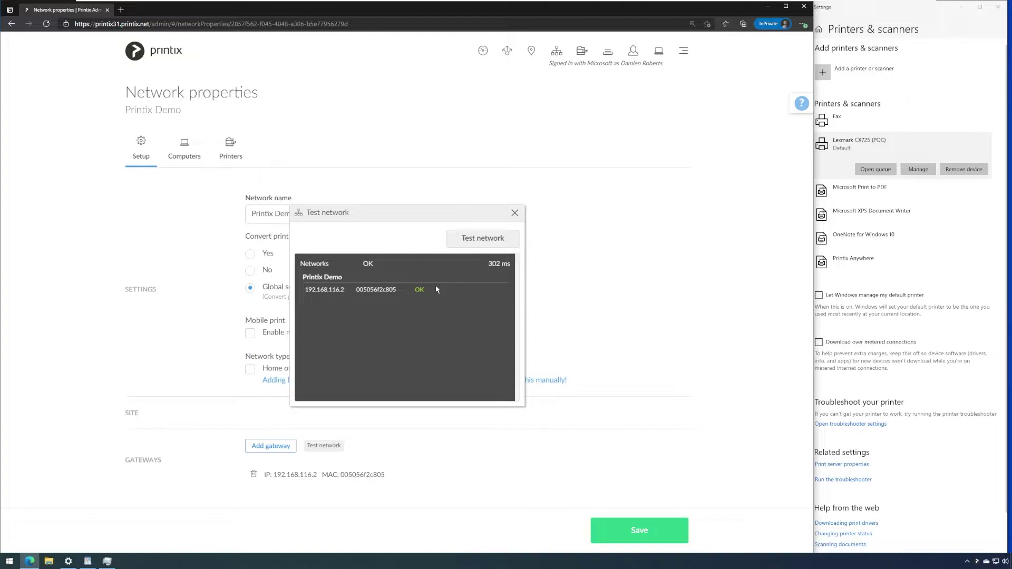
left_click(515, 213)
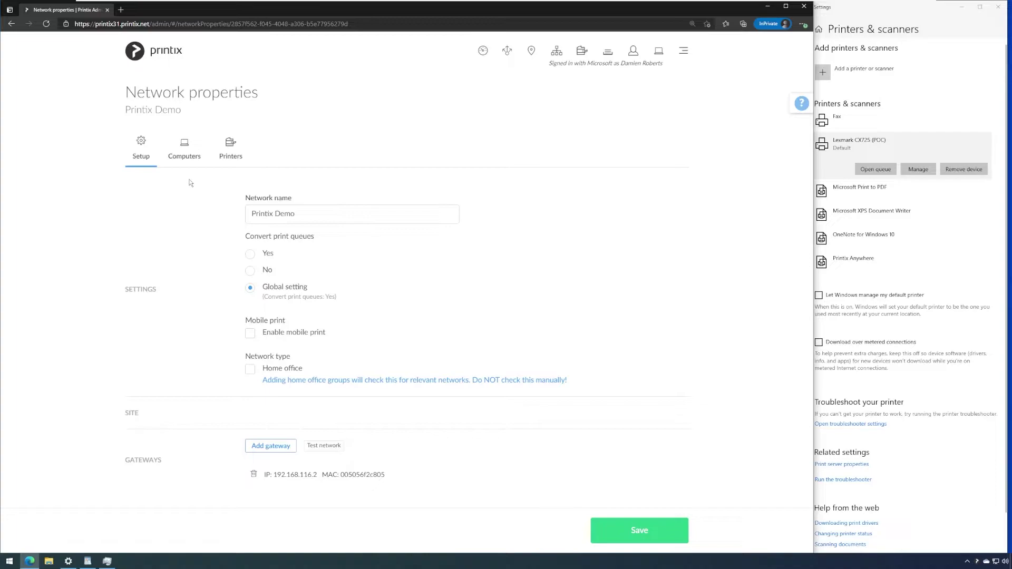
Check Printix Demo's computers, then its printers: one Lexmark CX725, Ready, at 192.168.178.100.
left_click(186, 156)
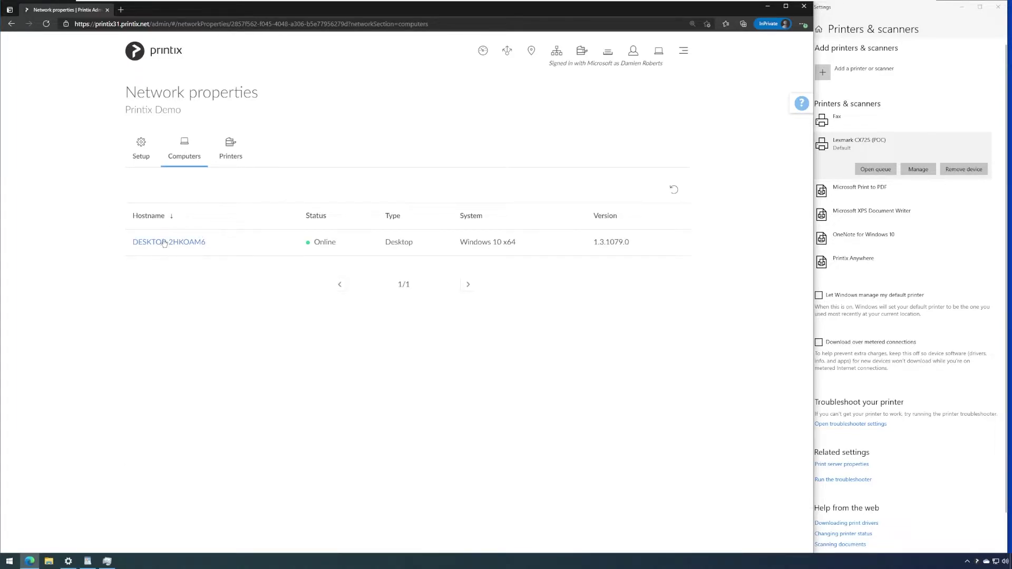
left_click(230, 156)
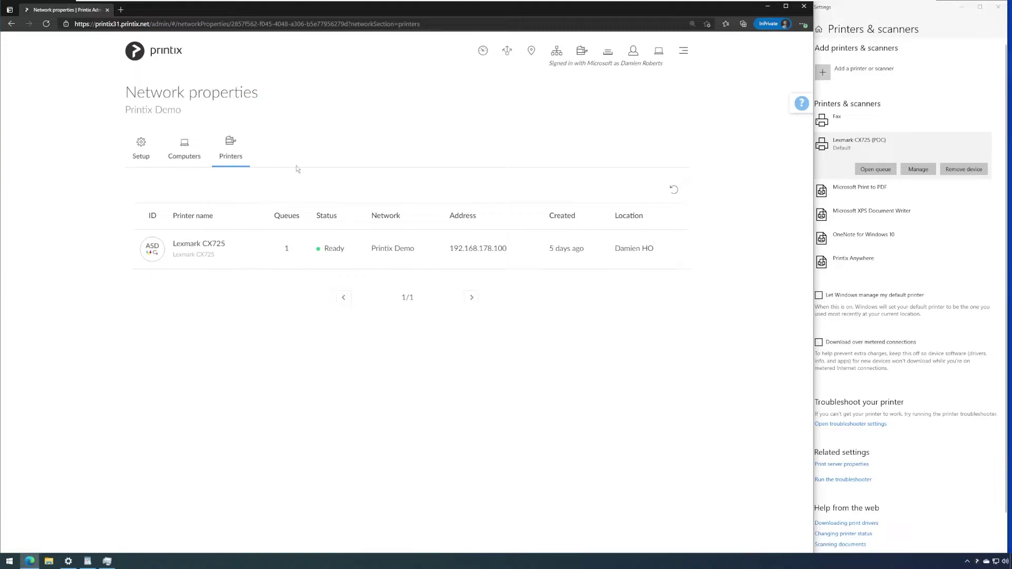
Go to the Software download page (version 1.3.1079.0) and show its deployment-guide help text.
left_click(684, 56)
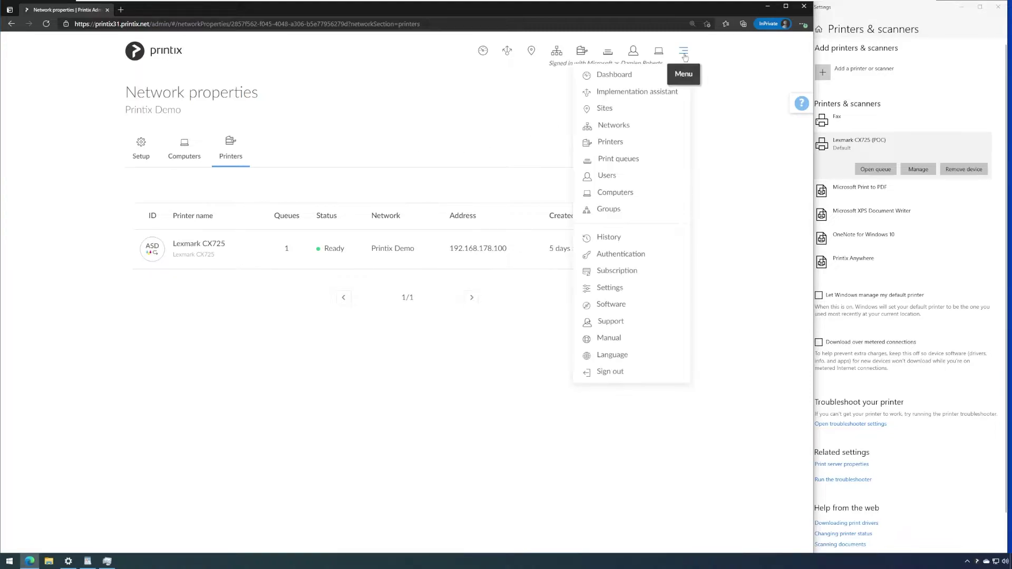
left_click(623, 313)
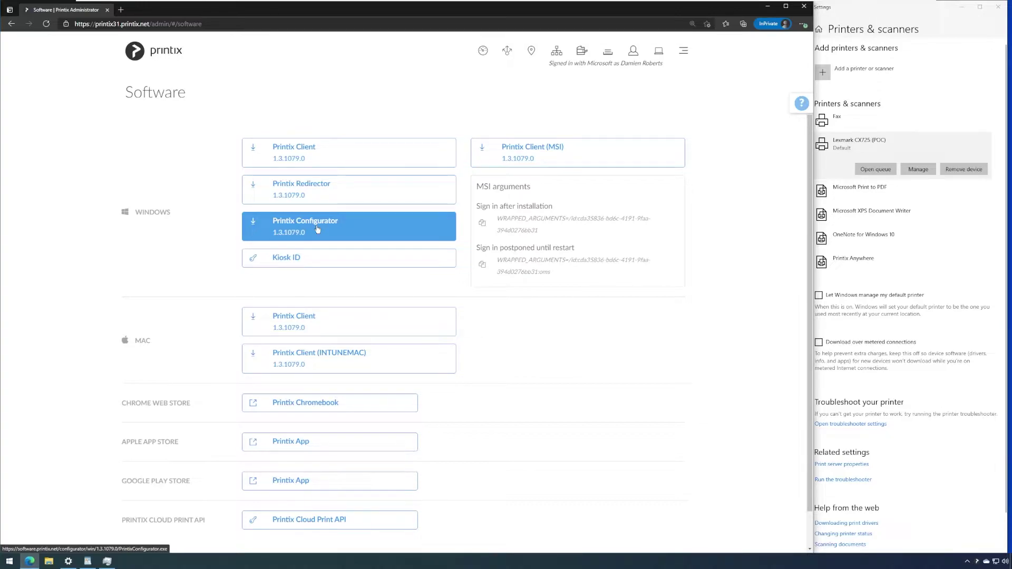
left_click(803, 105)
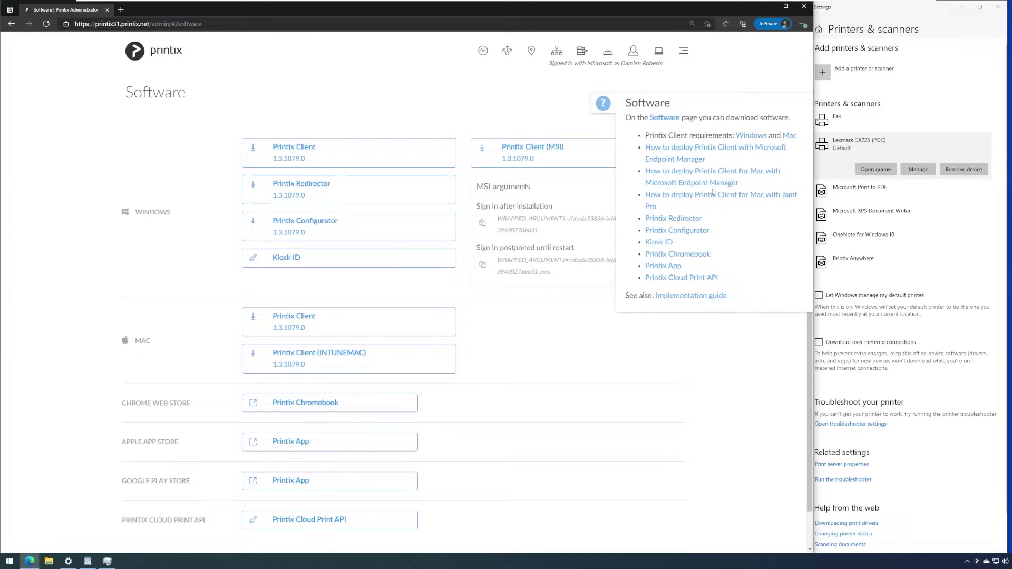
Open the Printix Configurator manual article from the Software page help.
left_click(693, 233)
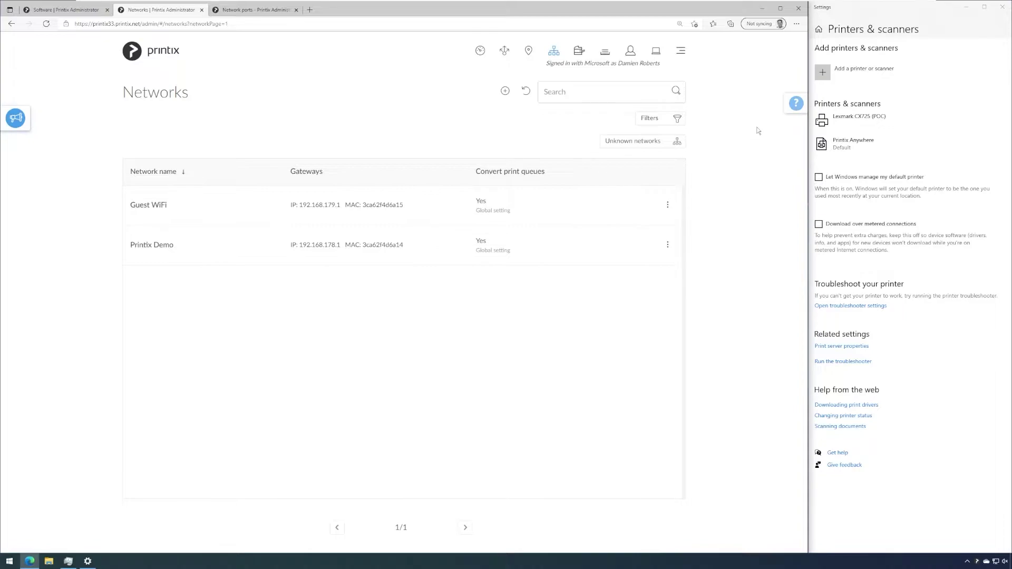
Open the manual's Networks article from the Networks page help.
left_click(795, 107)
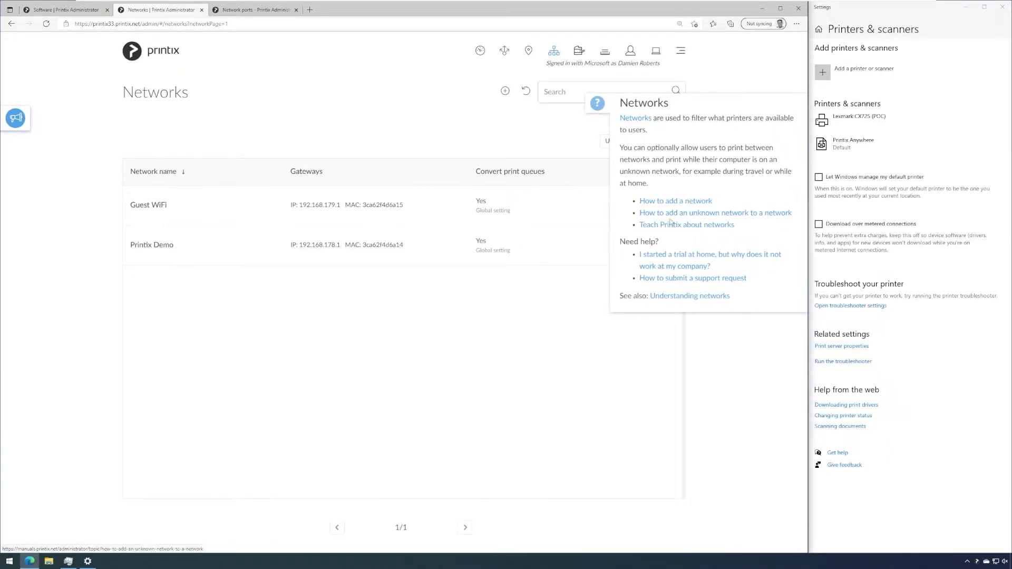
left_click(644, 119)
scroll(645, 122, "down", 5)
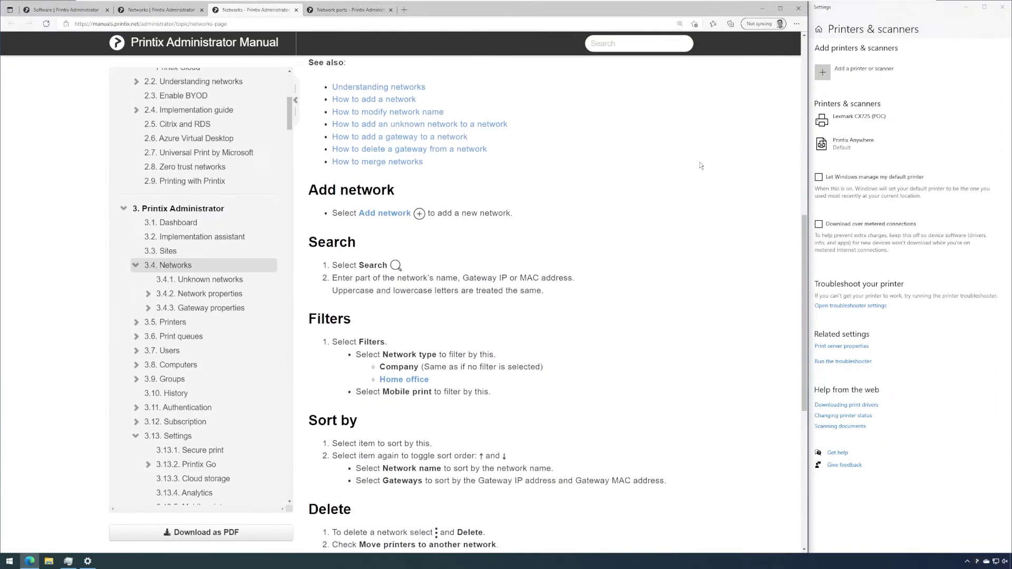
scroll(475, 153, "up", 2)
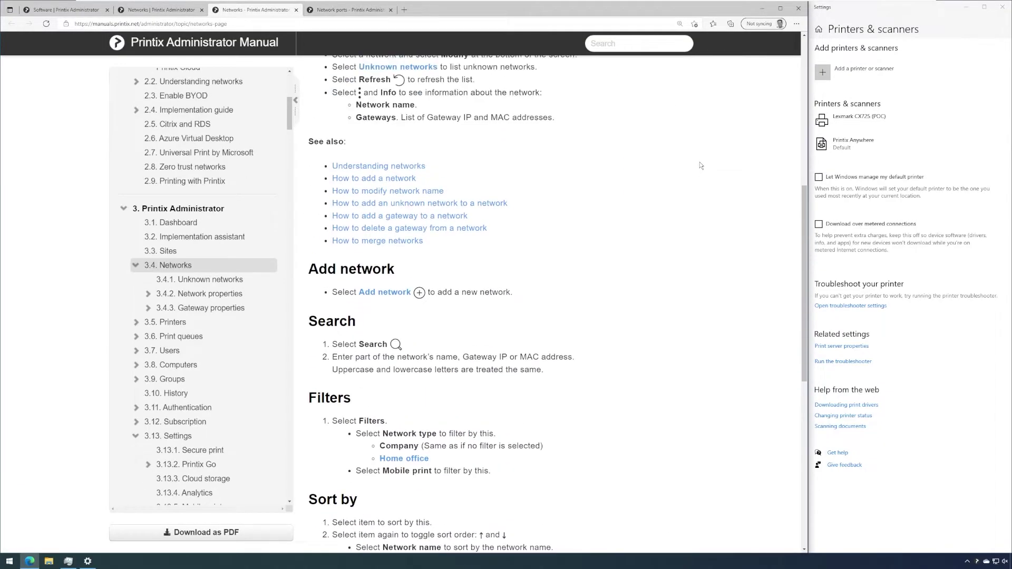
Open the Understanding networks topic and scroll through its Amsterdam and Berlin examples.
left_click(398, 168)
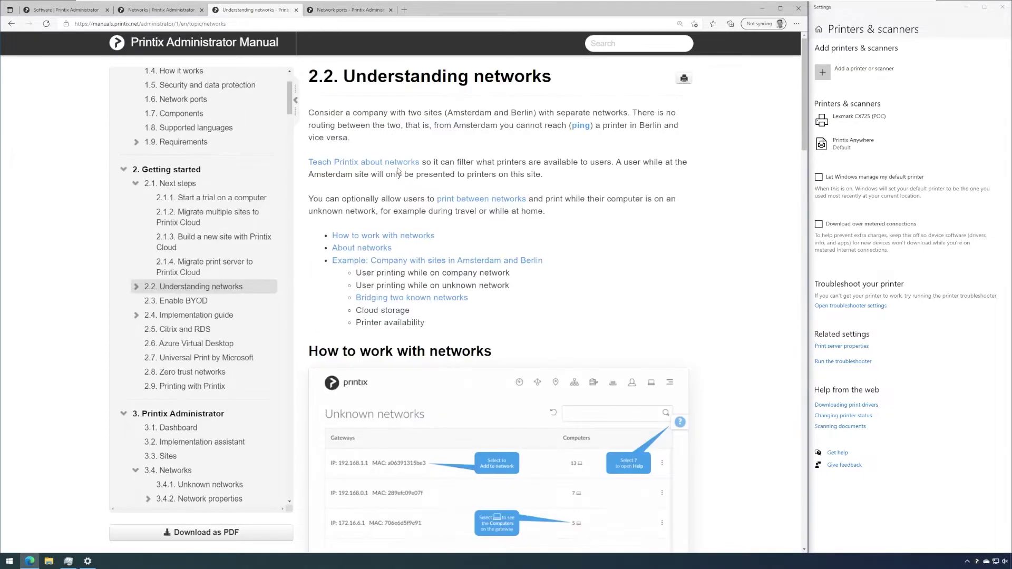
scroll(564, 218, "down", 12)
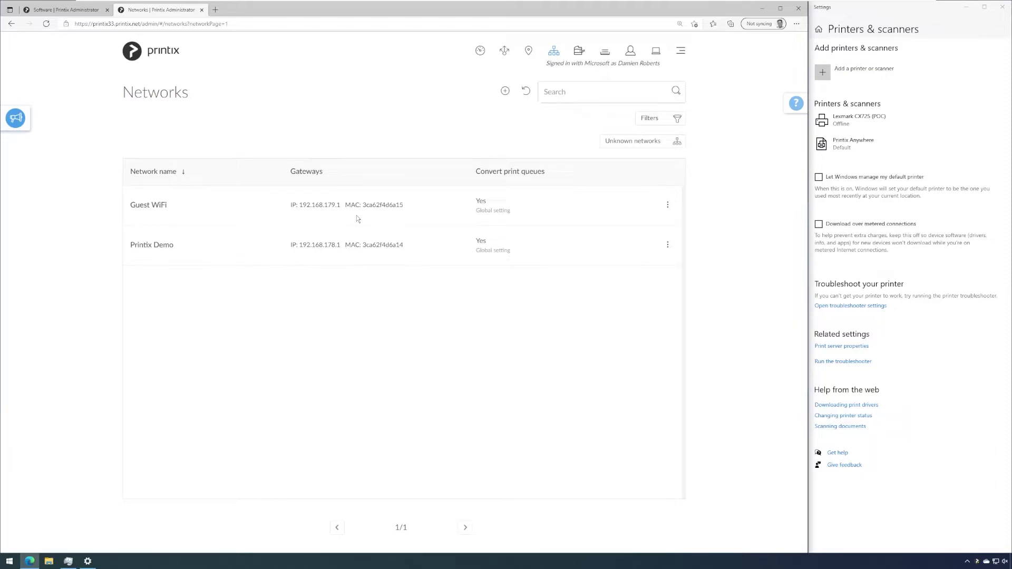
Show the Computers list: a desktop on Unknown network and laptop R2D2 on Printix Demo.
left_click(656, 53)
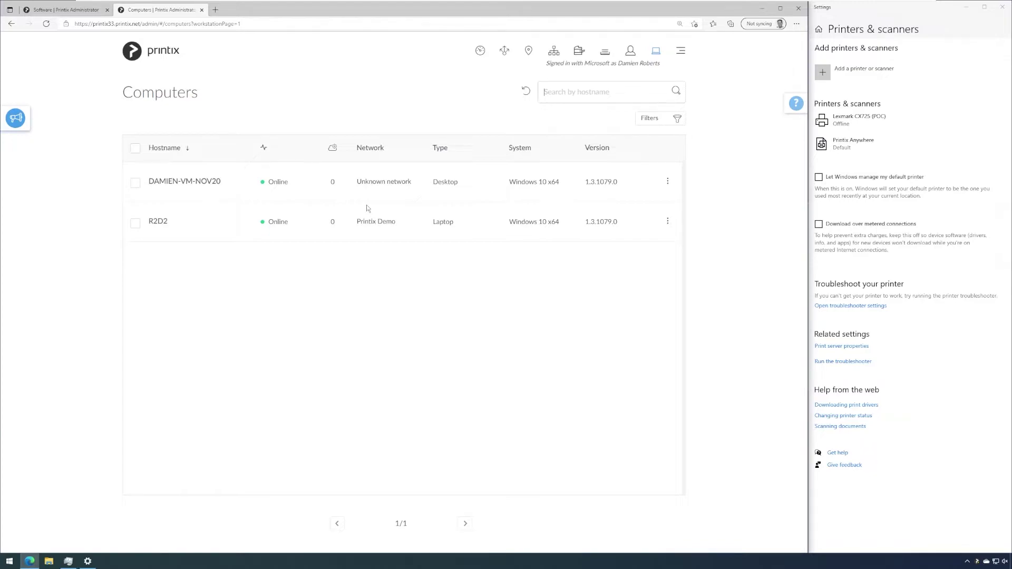
Return to the Networks list showing Guest WiFi (192.168.179.1) and Printix Demo (192.168.178.1).
left_click(555, 55)
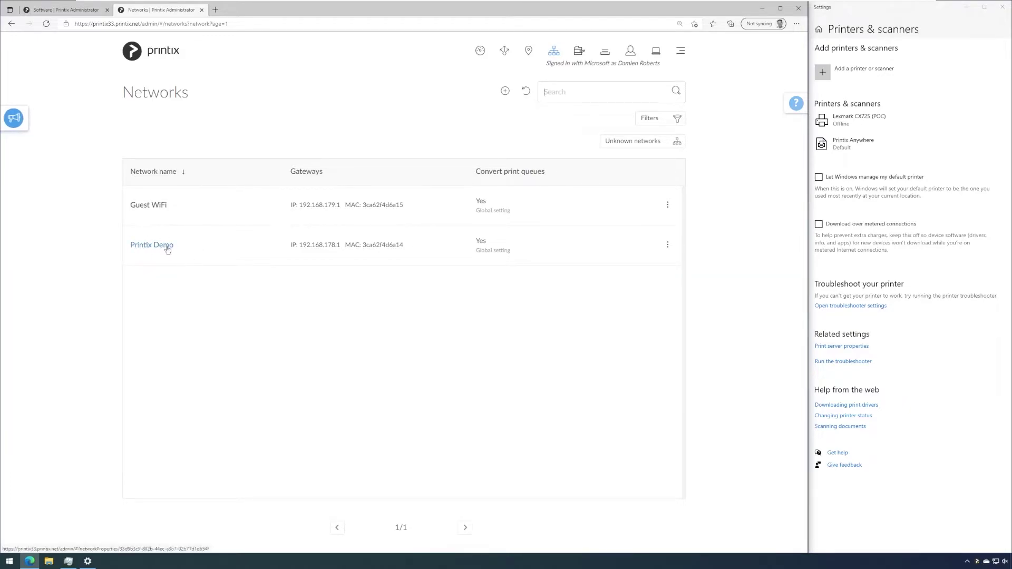
left_click(548, 92)
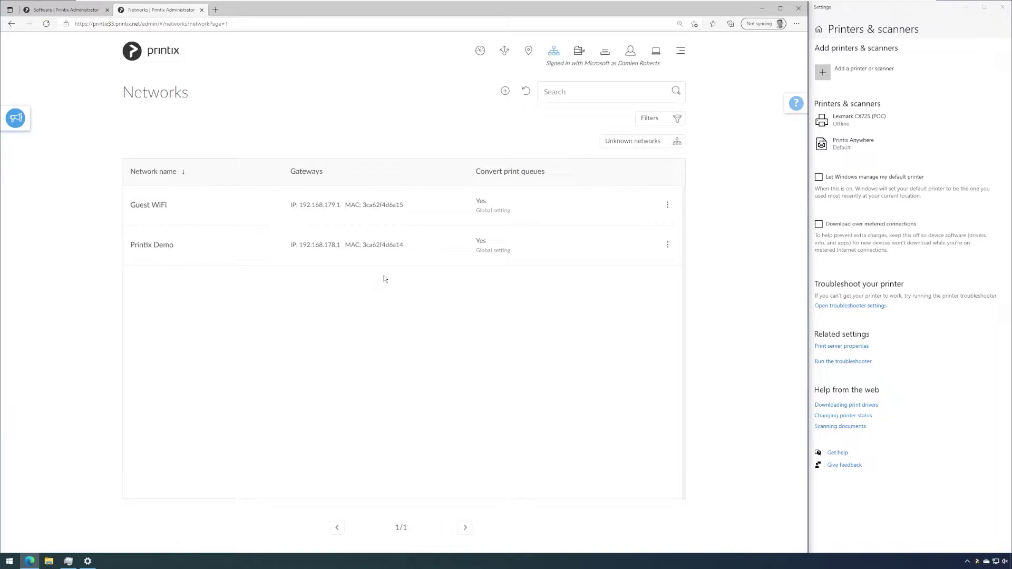
Compare the Computers list with the Networks list, highlighting Printix Demo's gateway address.
left_click(657, 52)
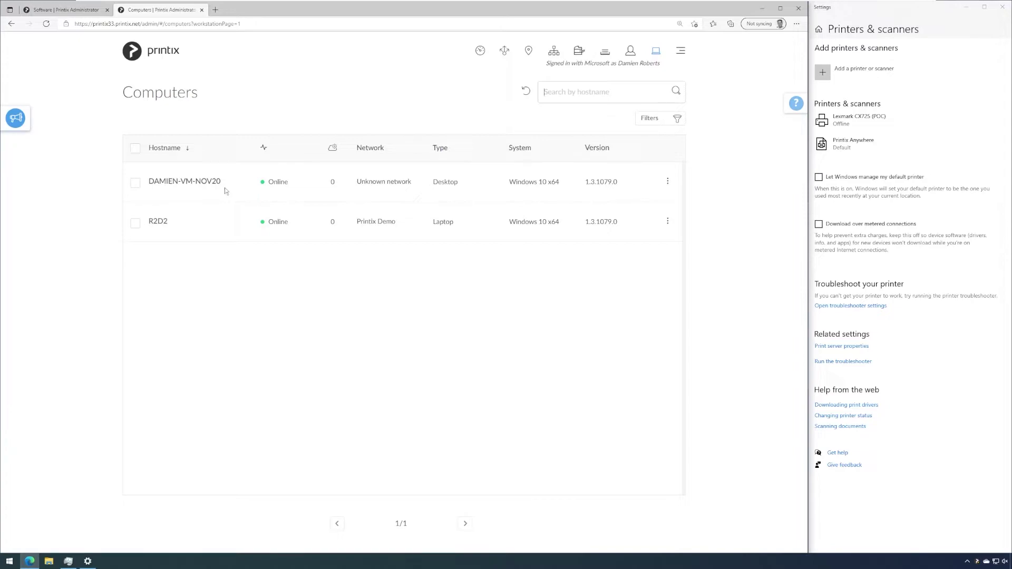
left_click(554, 50)
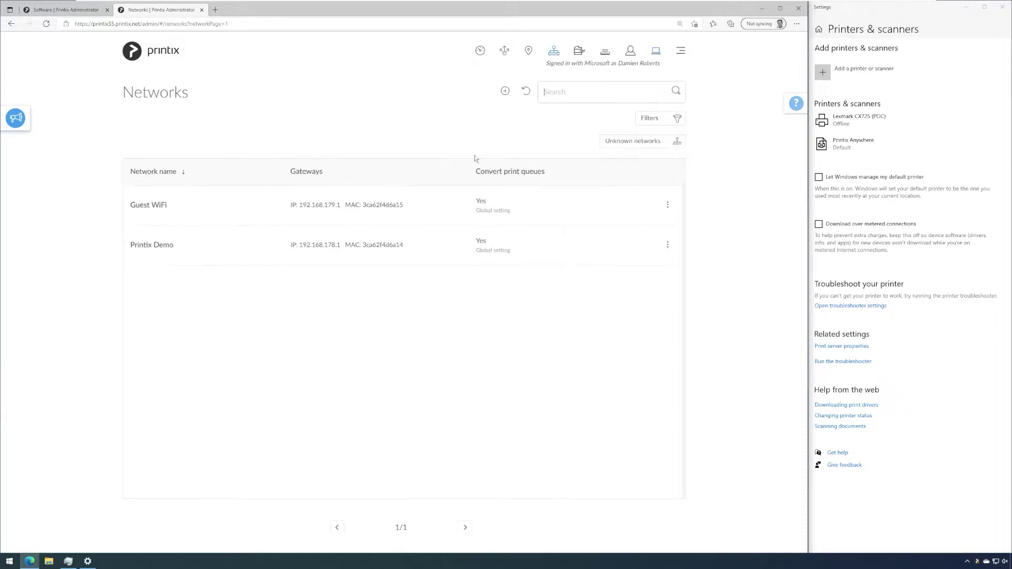
left_click_drag(286, 249, 410, 254)
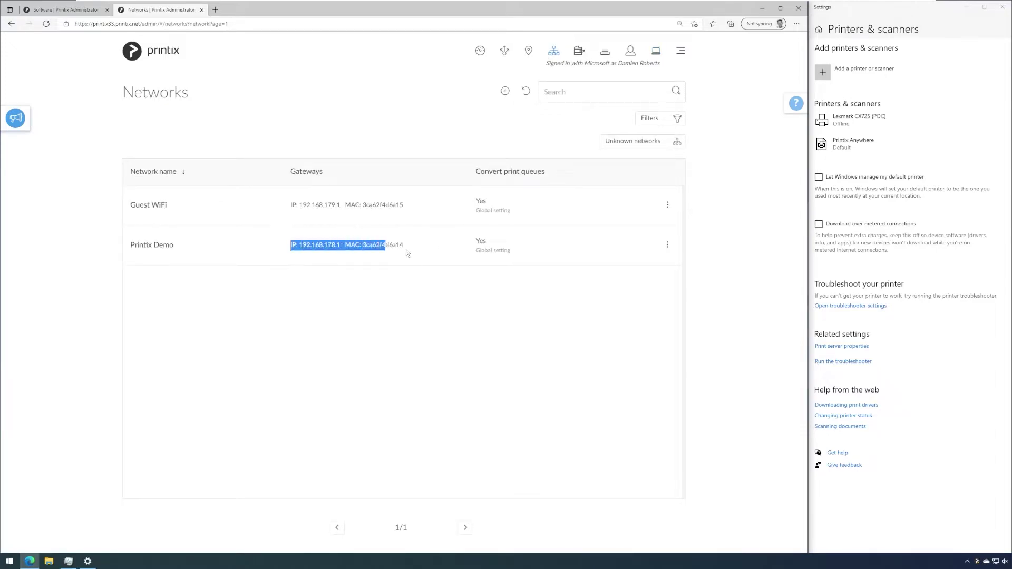
left_click(398, 279)
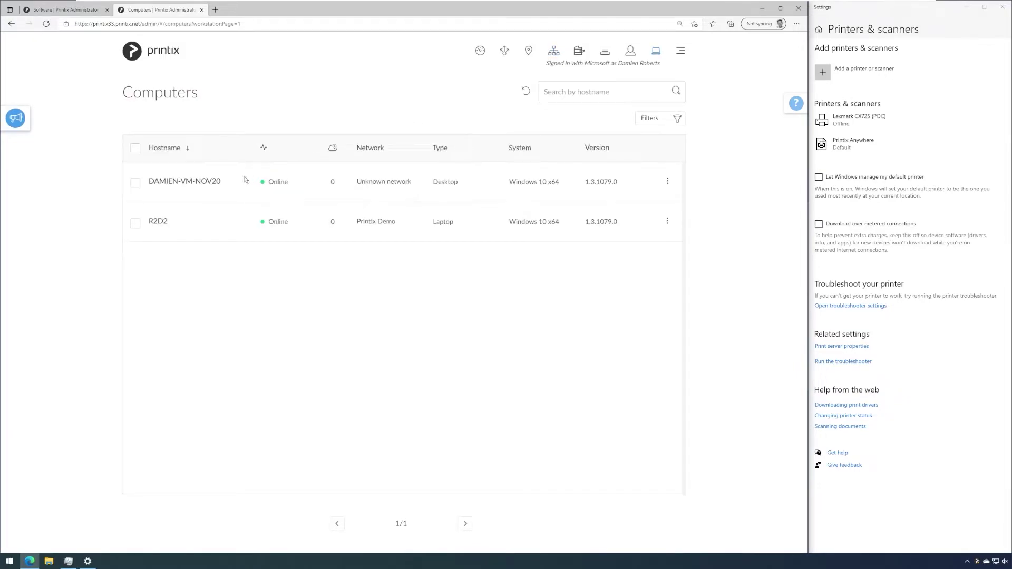
Assign the virtual machine's 192.168.116.2-gateway adapter to the Printix Demo network.
left_click(199, 186)
scroll(351, 232, "down", 2)
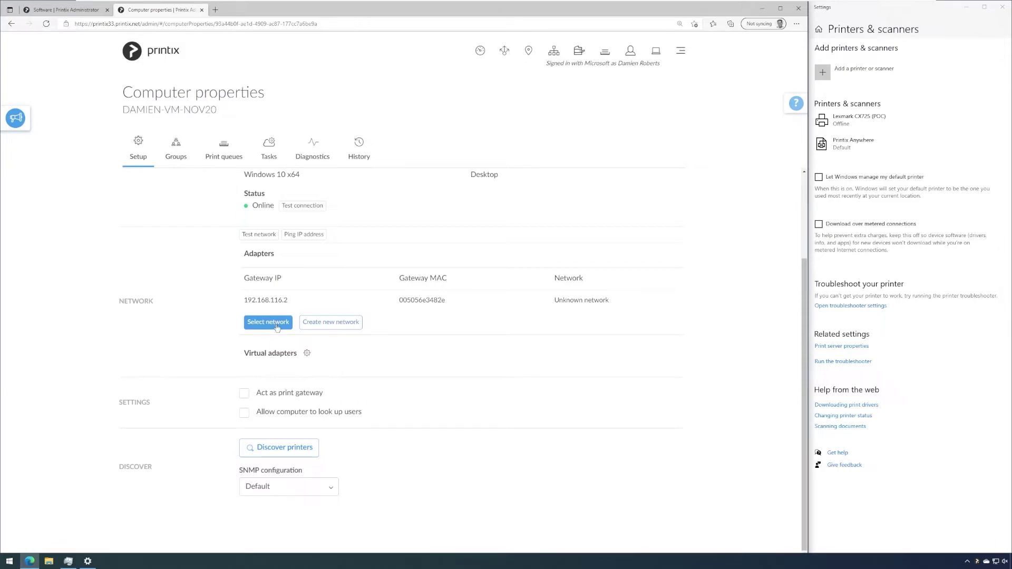
left_click(276, 327)
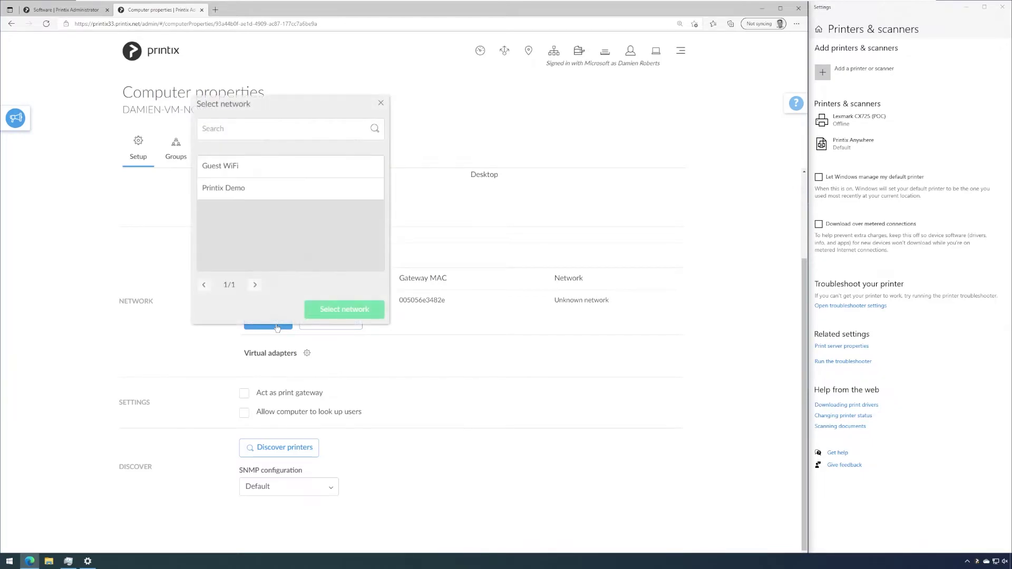
left_click(238, 193)
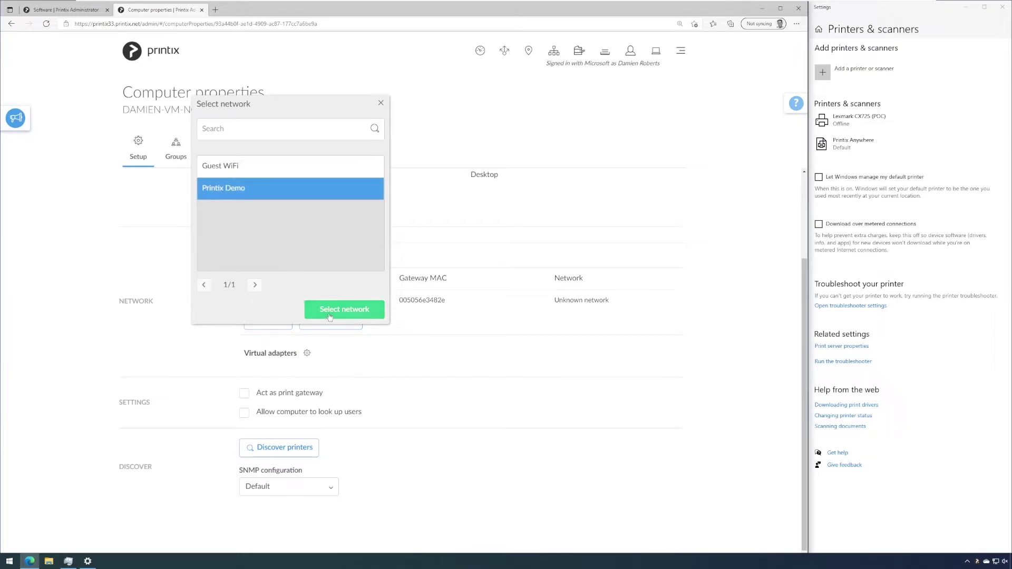
left_click(330, 311)
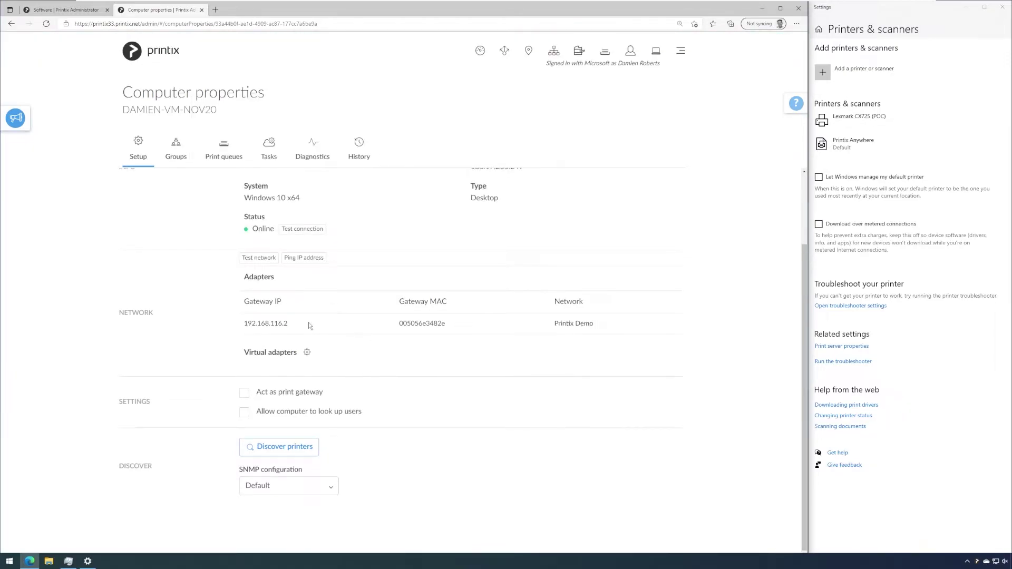
Test DAMIEN-VM-NOV20's connection and network, checking gateways 192.168.116.2 and 192.168.178.1 both report OK.
left_click(314, 230)
left_click(259, 260)
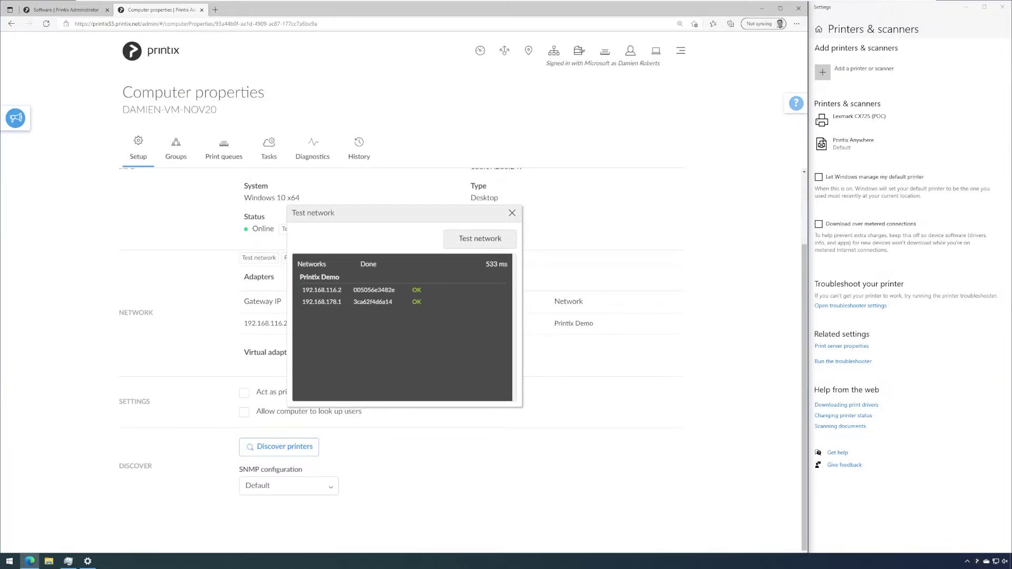
left_click_drag(301, 290, 348, 292)
left_click(302, 304)
left_click_drag(302, 304, 343, 306)
left_click(301, 293)
Close the network test results and go back to the Networks list.
left_click(512, 213)
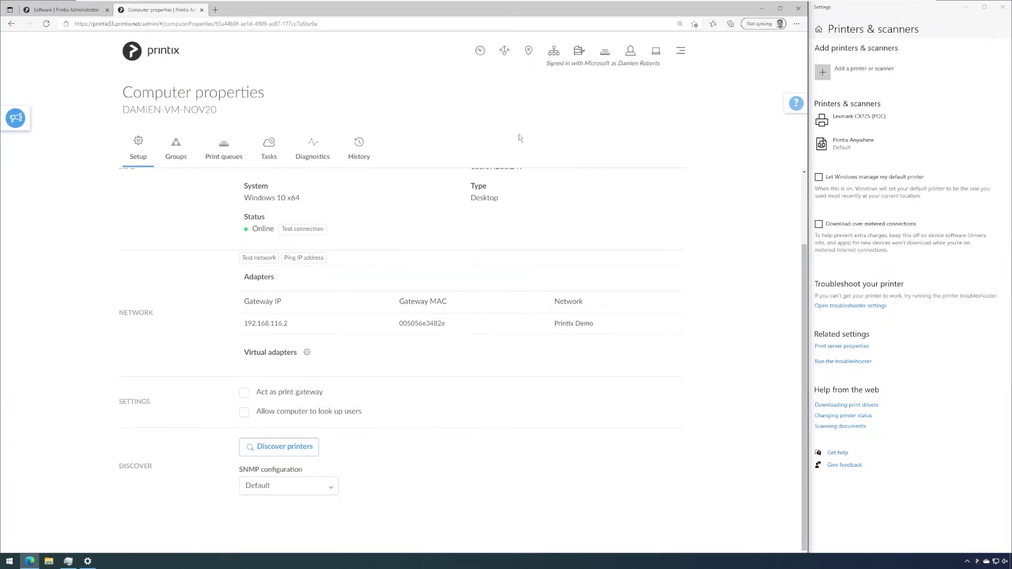
left_click(556, 57)
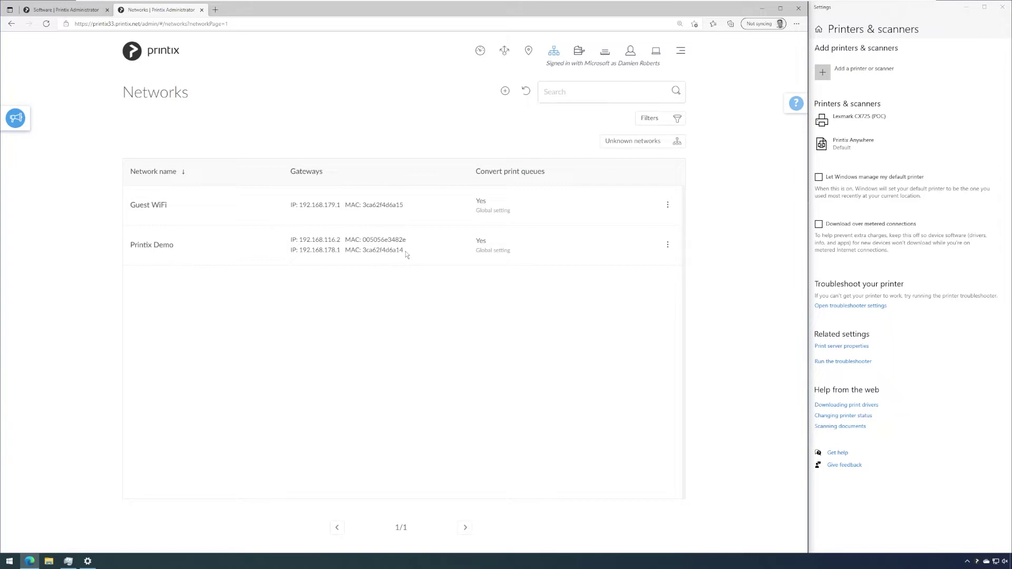
Open the manual's Network ports article and highlight the SNMP UDP 161 and RAW print TCP entries.
left_click(681, 51)
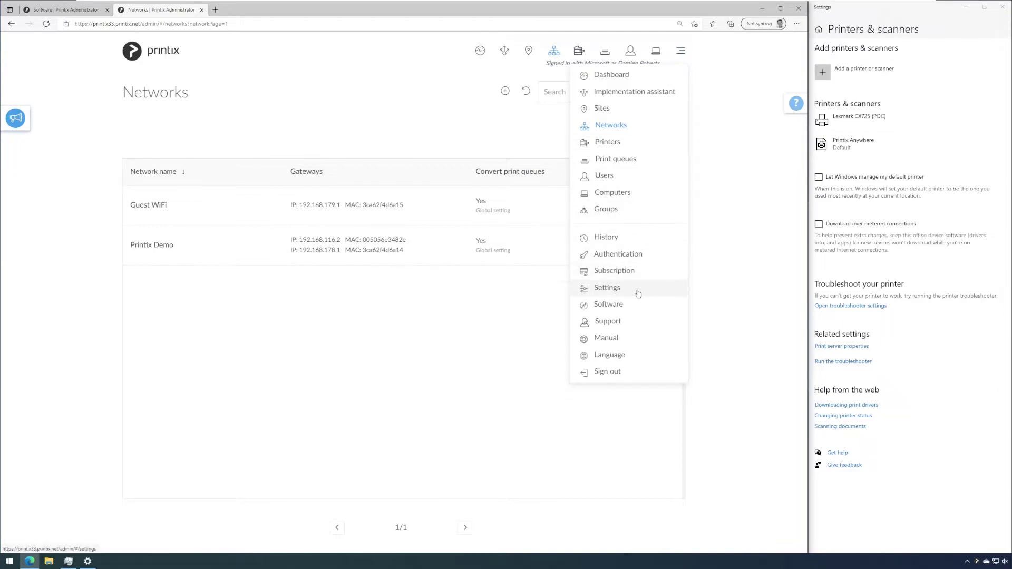
left_click(631, 337)
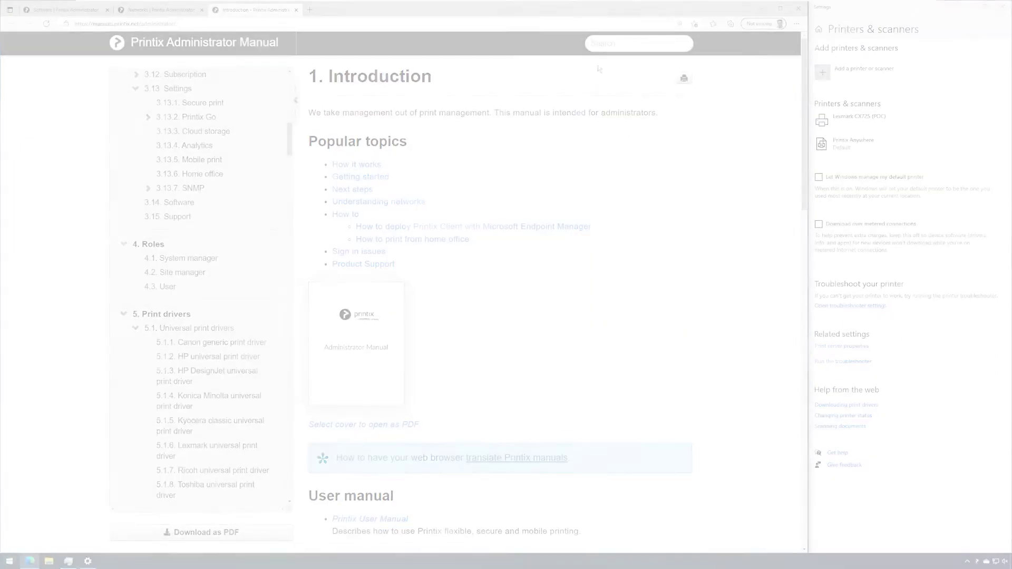
scroll(544, 332, "down", 5)
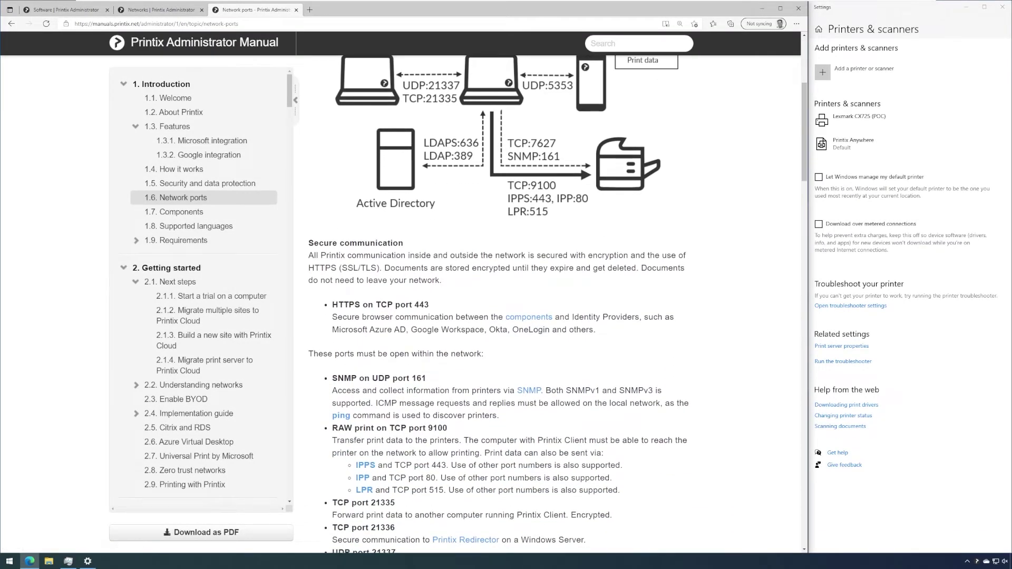
scroll(544, 332, "down", 1)
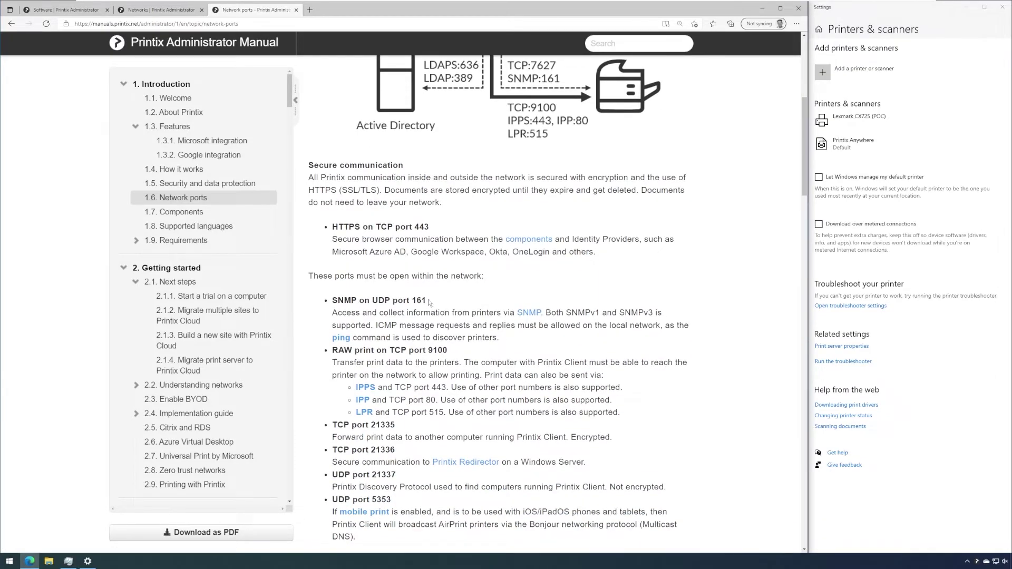
left_click_drag(430, 302, 332, 304)
left_click(332, 304)
left_click_drag(332, 351, 409, 351)
left_click(410, 350)
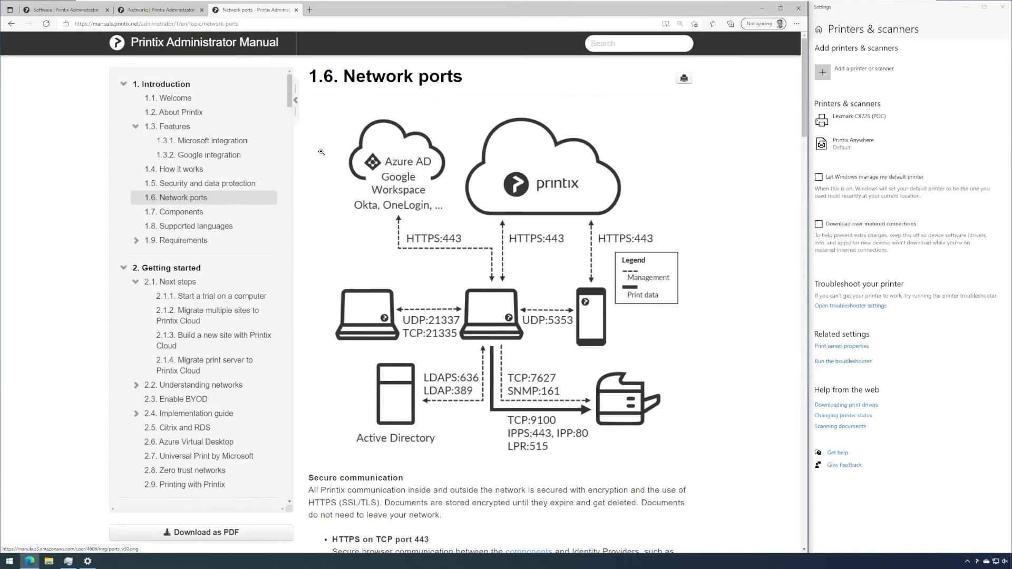
On Networks, highlight Printix Demo's two gateways, Guest WiFi's 192.168.179.1 gateway, and the Printix Demo name.
left_click(161, 10)
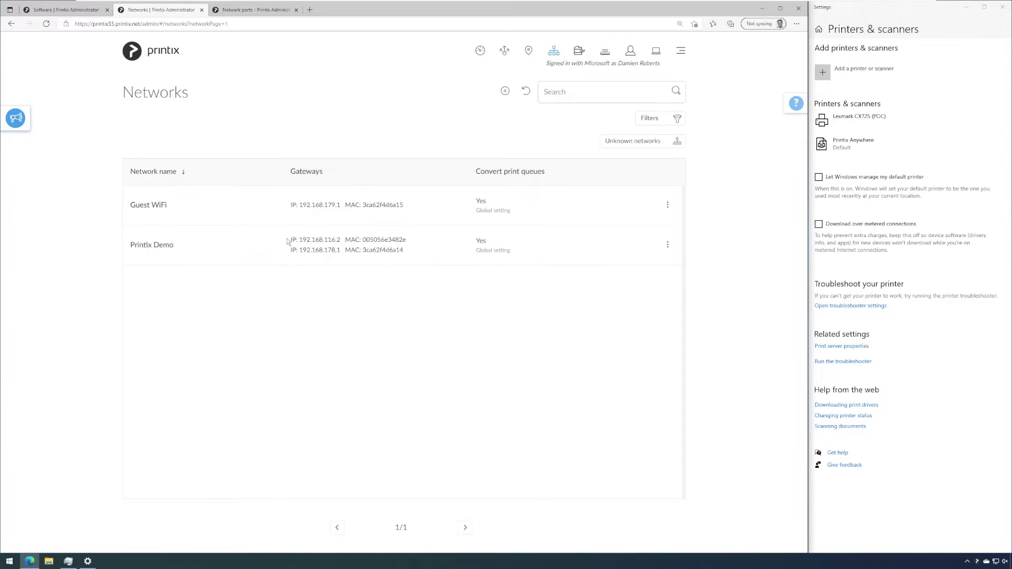
left_click_drag(291, 240, 409, 252)
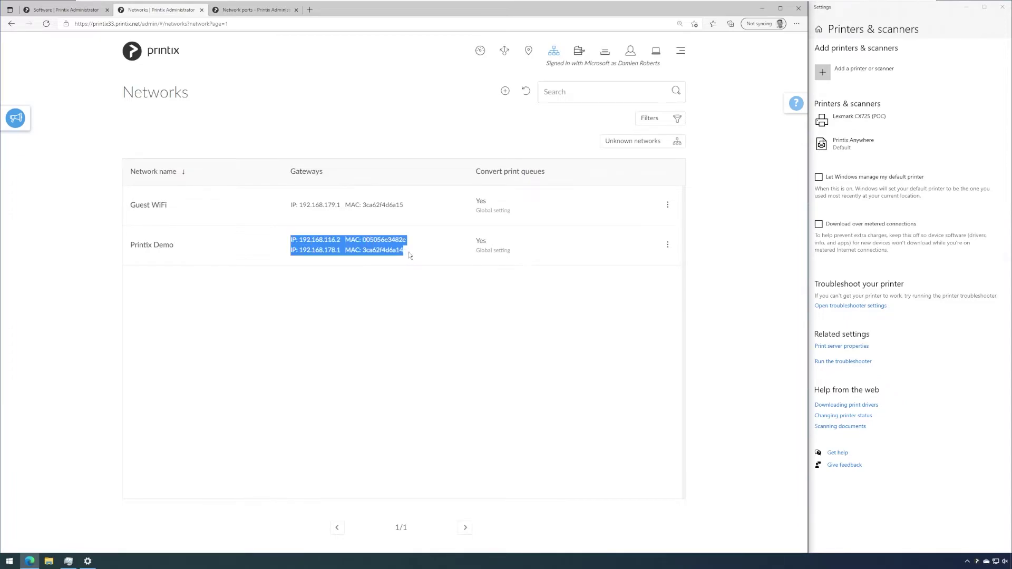
left_click(408, 252)
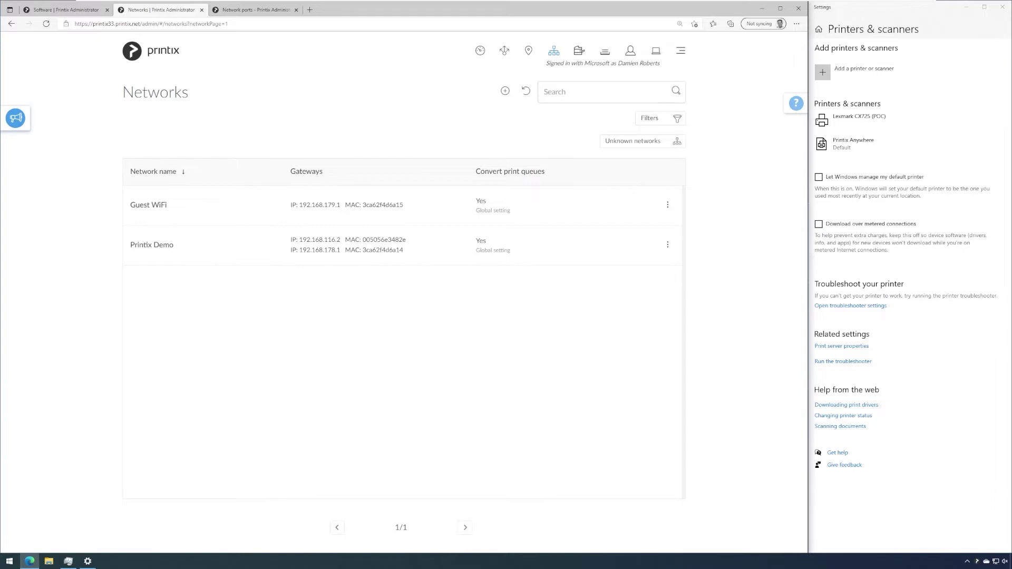
left_click_drag(290, 205, 405, 206)
left_click(406, 207)
triple_click(186, 253)
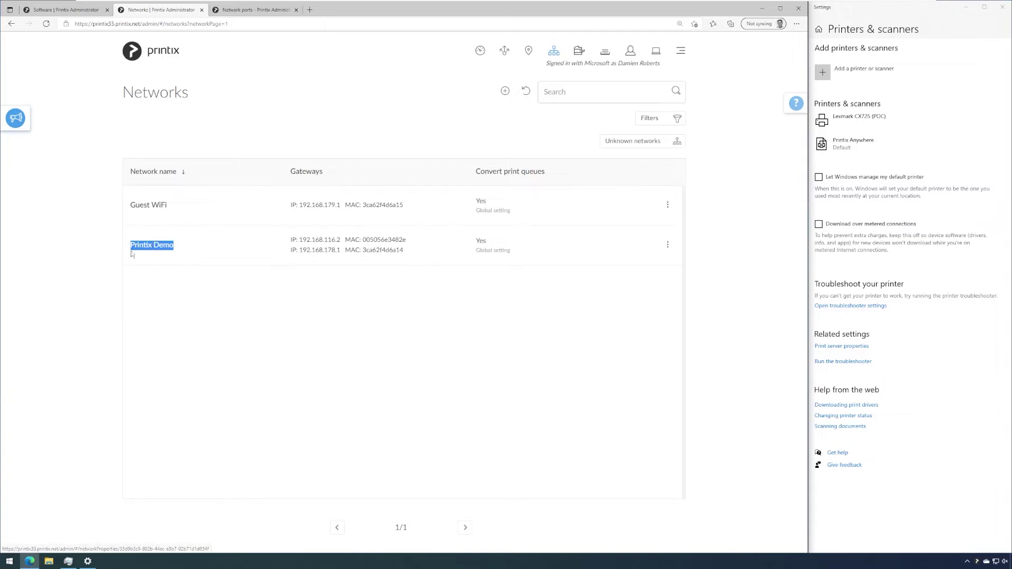
left_click(193, 252)
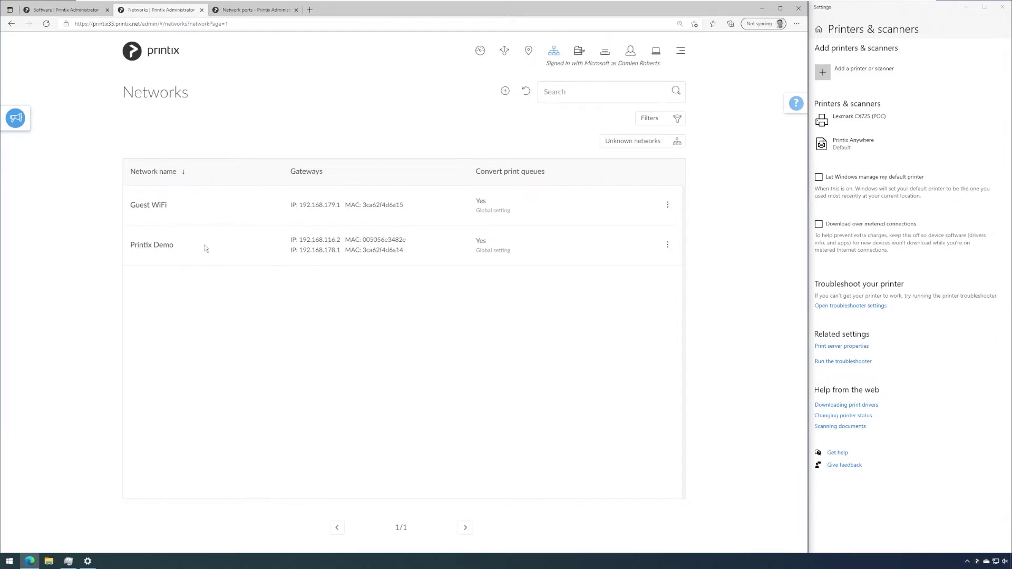
Delete the 192.168.116.2 gateway from the Printix Demo network's properties and confirm.
left_click(153, 247)
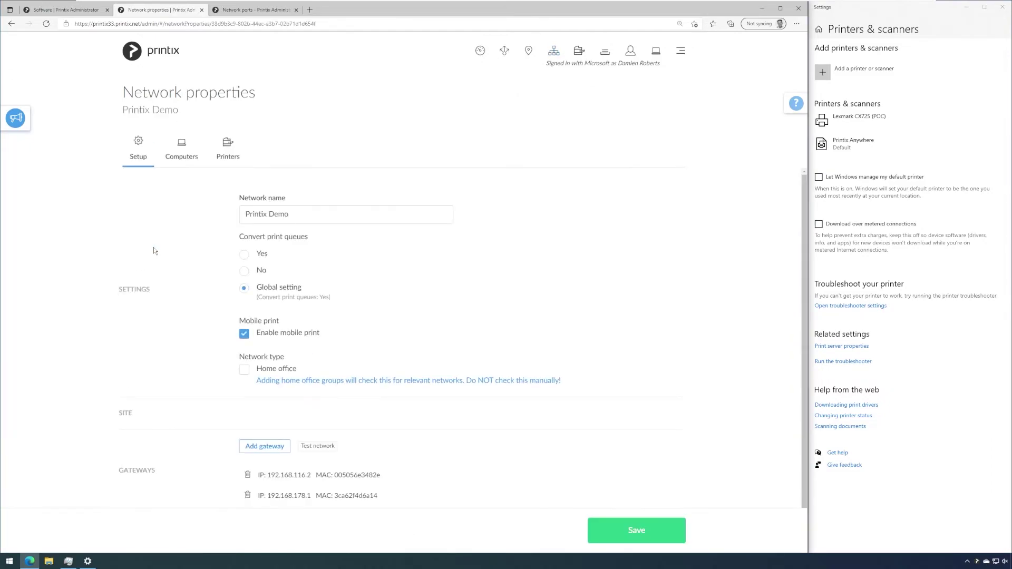
left_click(248, 470)
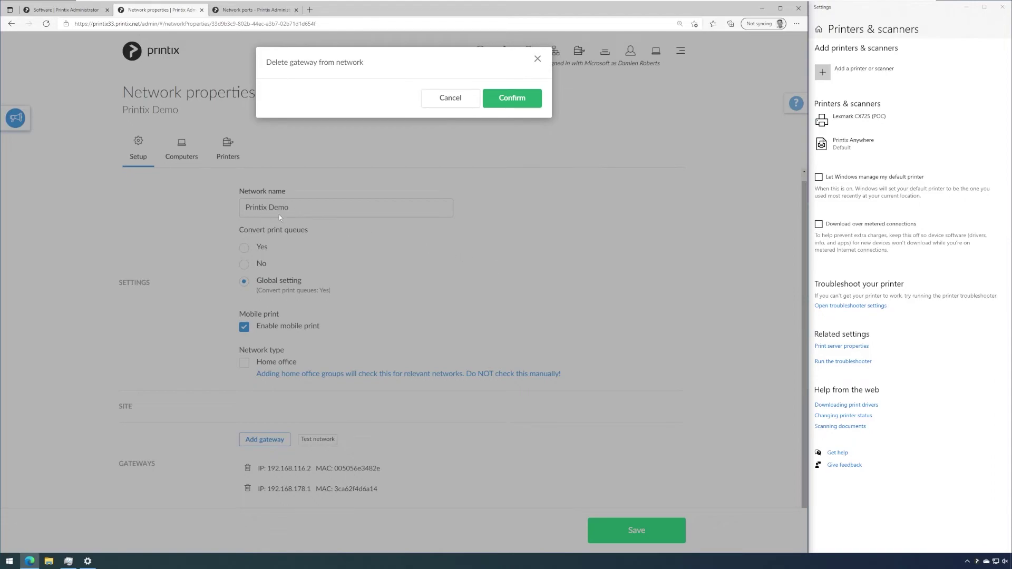
left_click(511, 97)
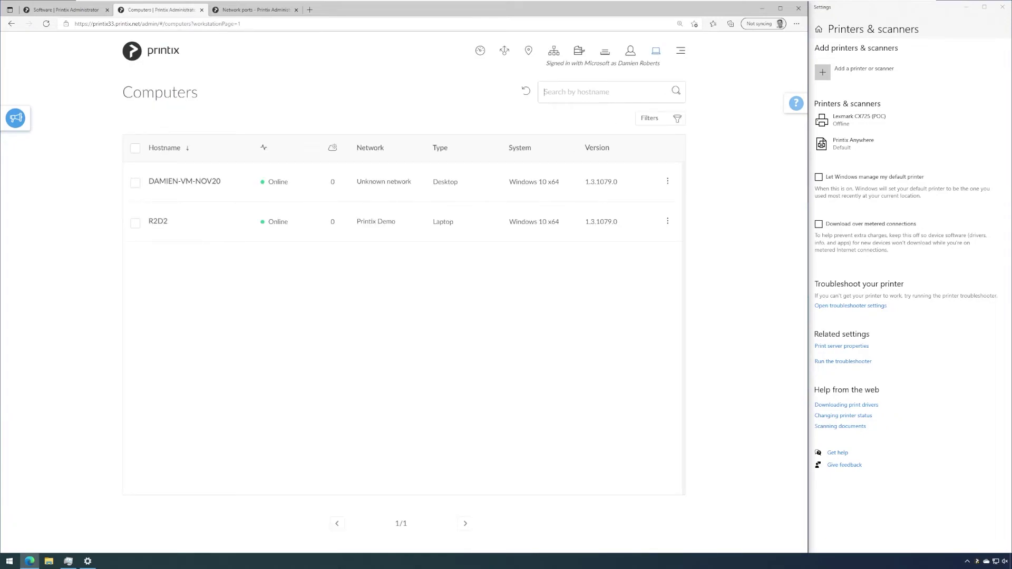
left_click_drag(357, 182, 412, 181)
left_click(133, 205)
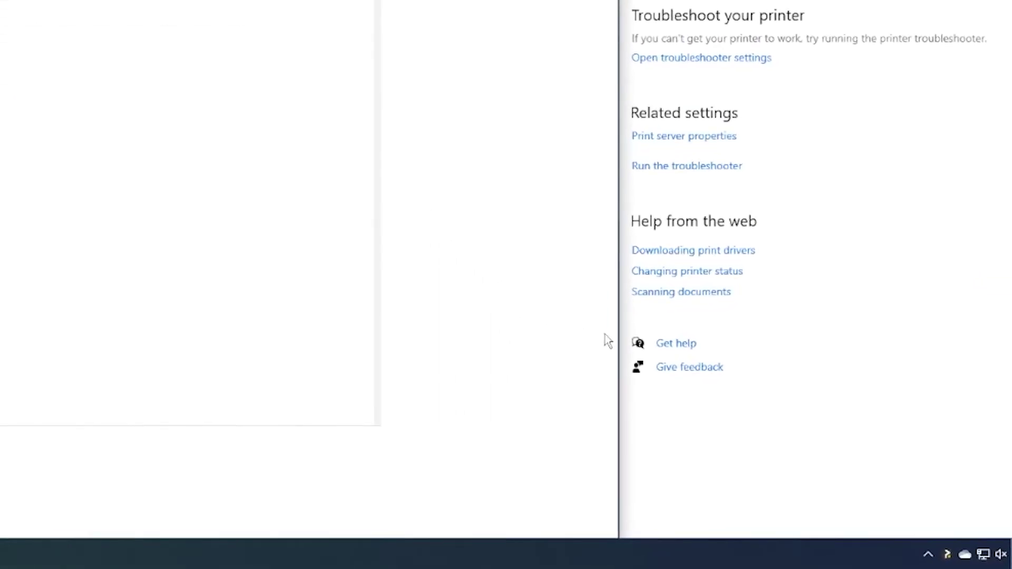
mouse_move(947, 553)
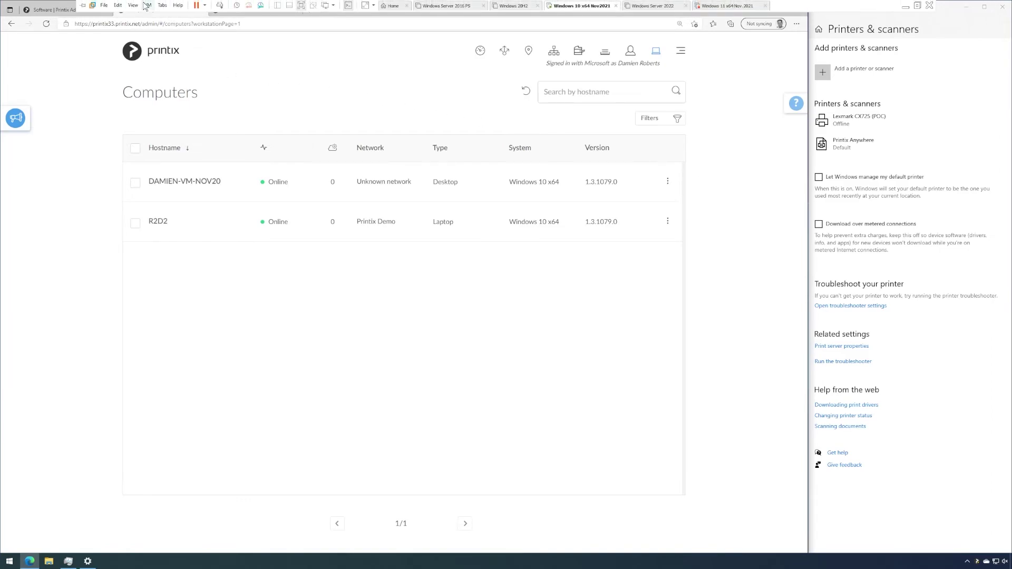
In the VM's settings, switch the network adapter connection from NAT to Bridged.
left_click(146, 6)
left_click(174, 108)
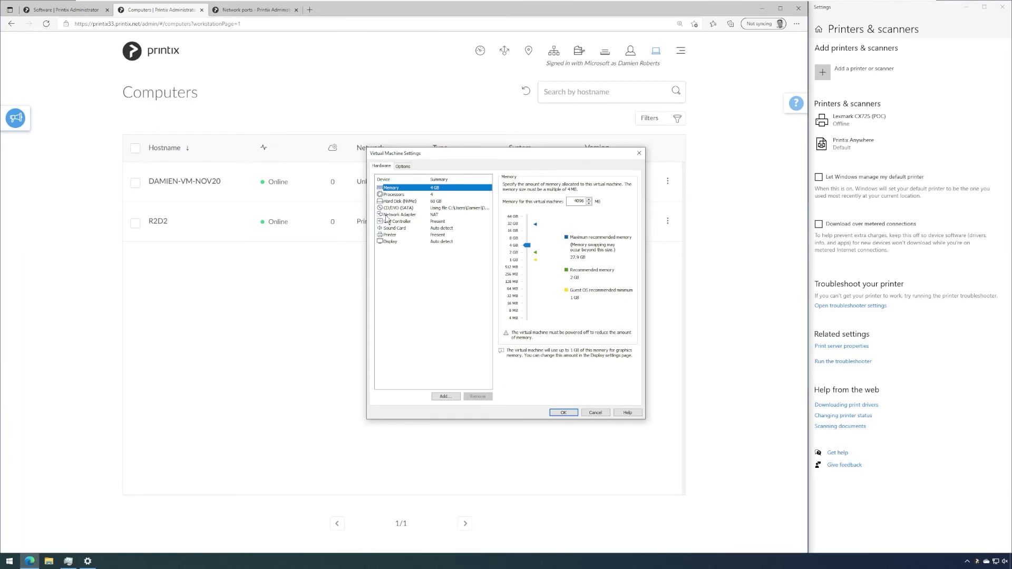
left_click(404, 215)
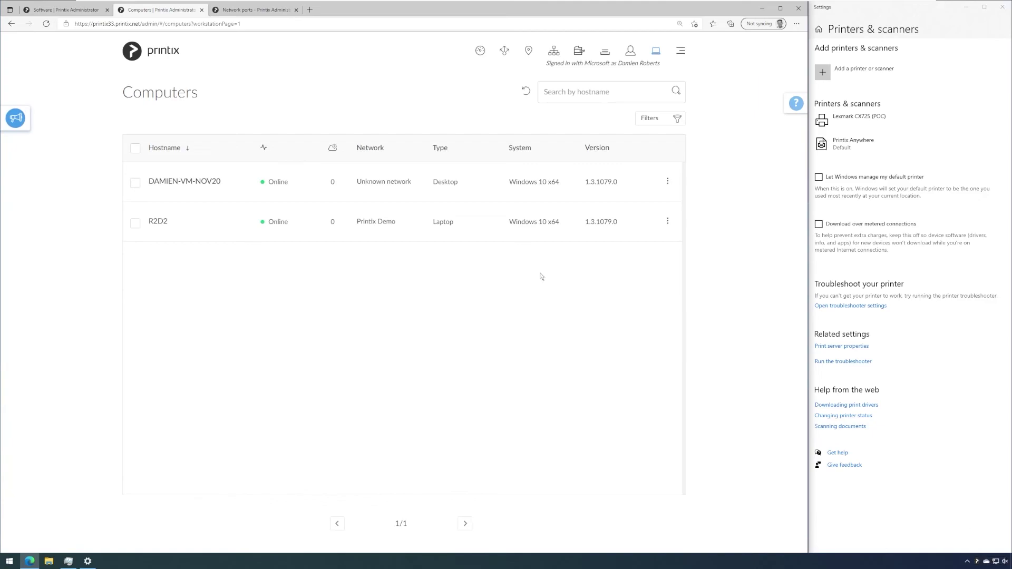
Refresh the Computers table to see the VM's current network.
left_click(526, 91)
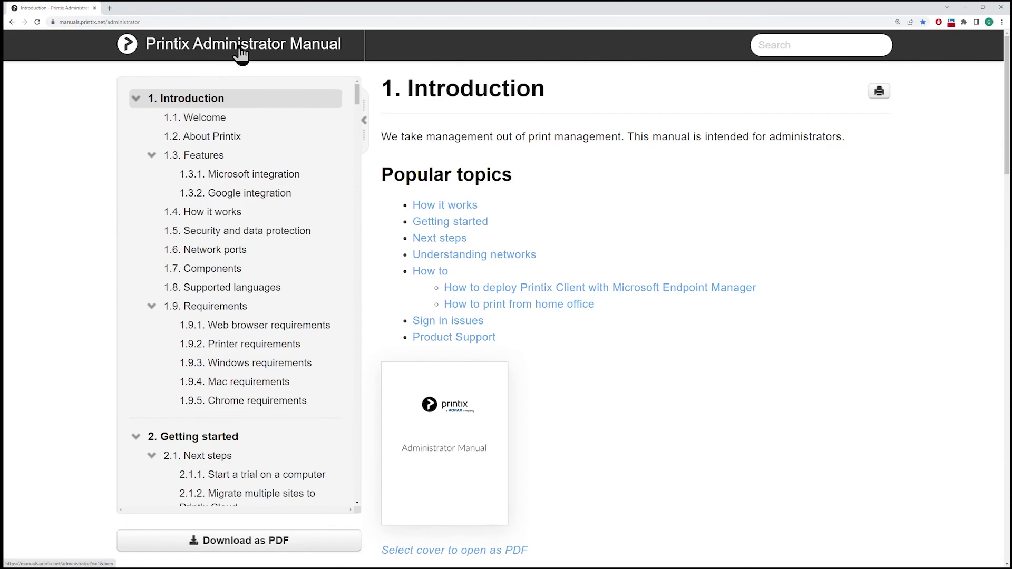
Open the 2.2 Understanding networks article from the manual's table of contents.
scroll(265, 137, "down", 4)
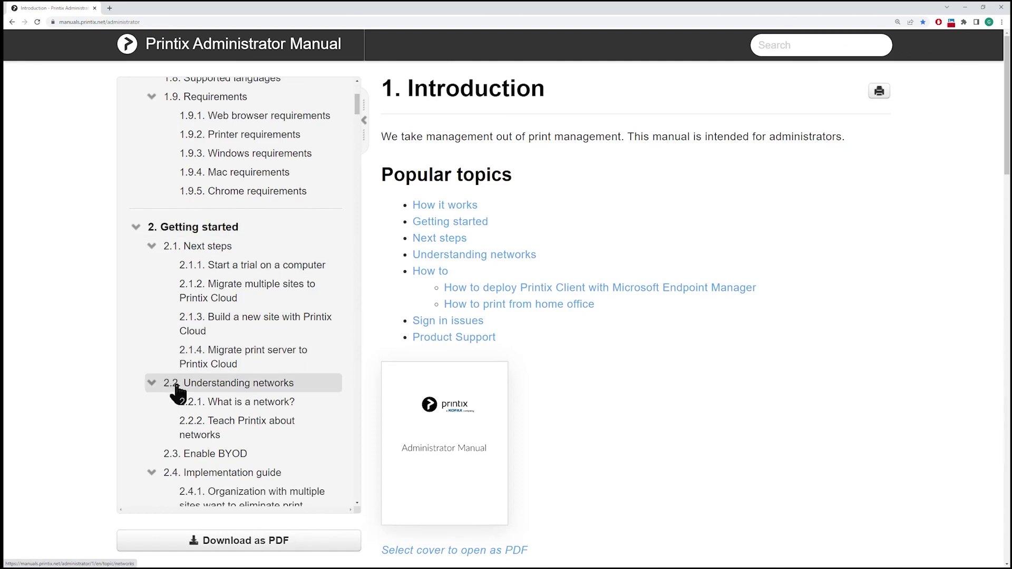
left_click(242, 387)
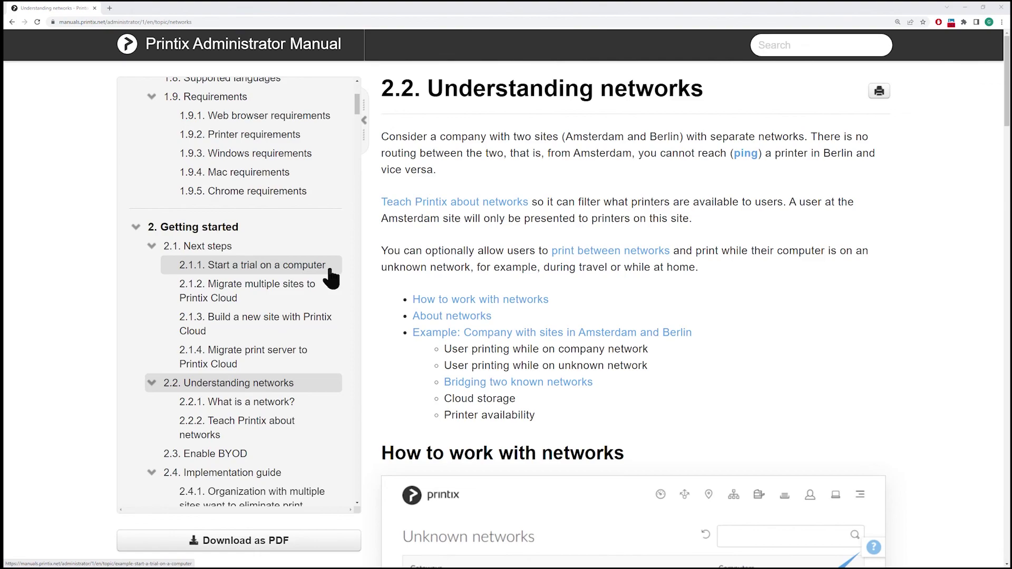